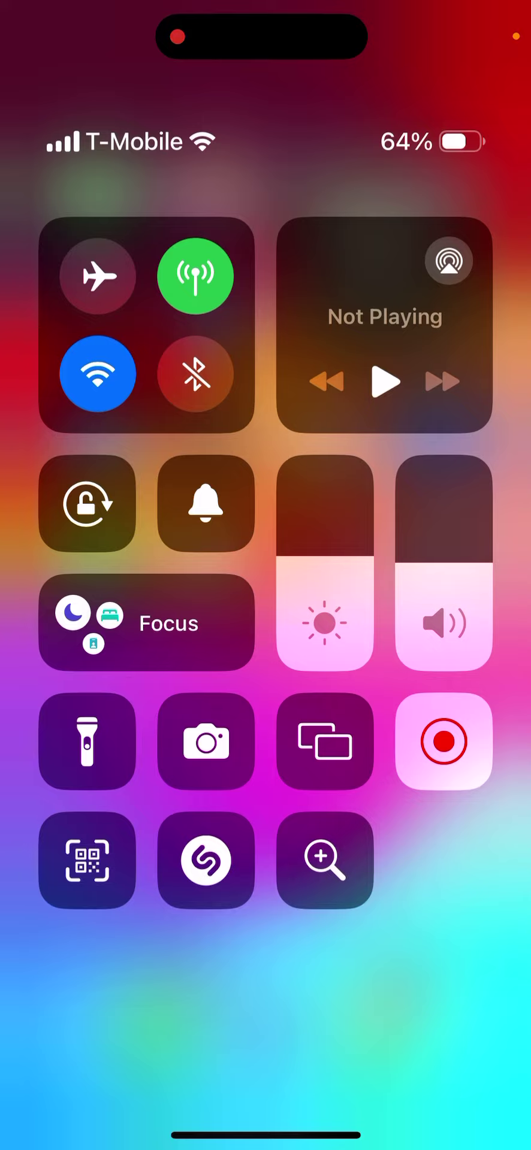
- Open the Screen Recording tile's options to confirm the microphone is on
{"action": "left_click", "coordinate": [443, 741]}
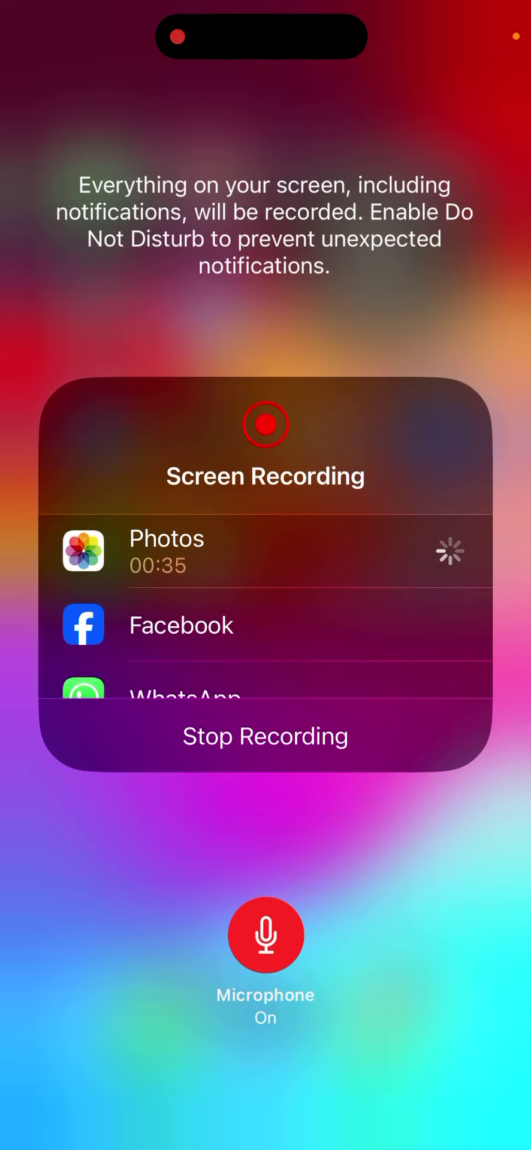
- Dismiss the recording options and swipe Control Center away, briefly reopening it, to reach the home screen
{"action": "left_click", "coordinate": [266, 854]}
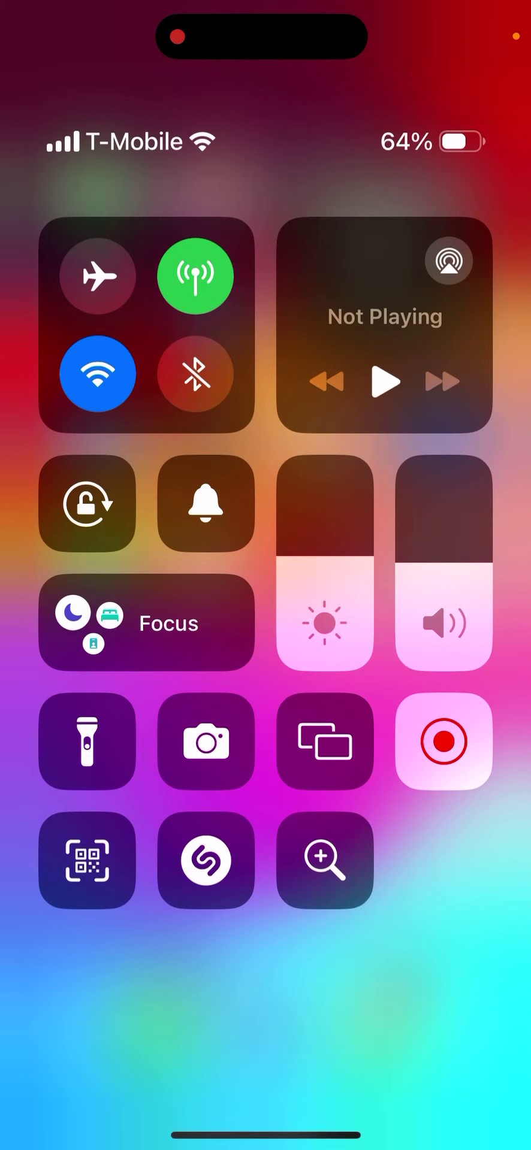
{"action": "left_click_drag", "start_coordinate": [265, 1133], "coordinate": [265, 809]}
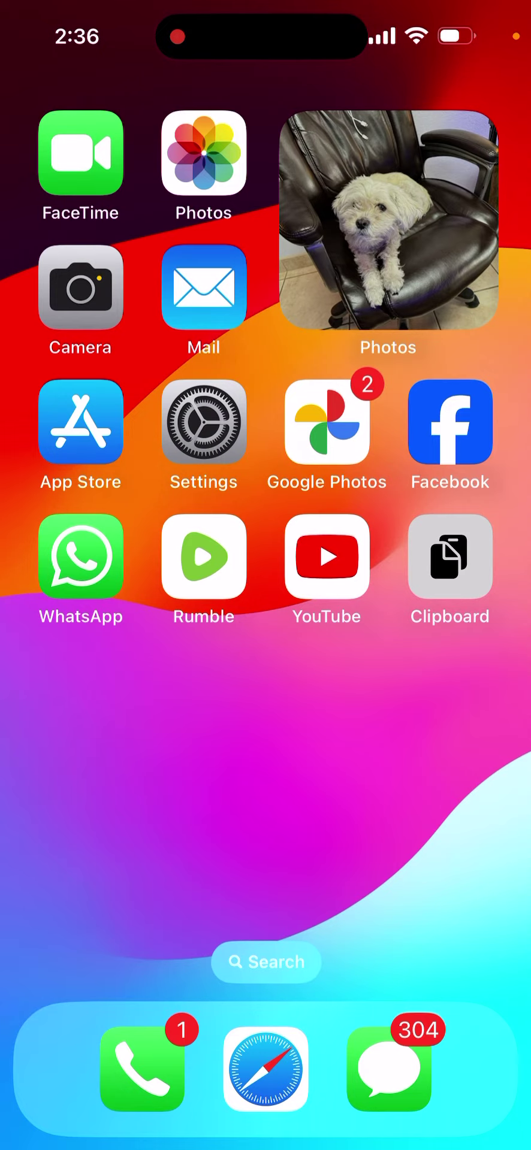
{"action": "left_click_drag", "start_coordinate": [450, 13], "coordinate": [450, 540]}
{"action": "left_click_drag", "start_coordinate": [265, 1132], "coordinate": [266, 809]}
- Open Photos and play the 0:05 screen recording video
{"action": "left_click", "coordinate": [203, 153]}
{"action": "left_click", "coordinate": [87, 490]}
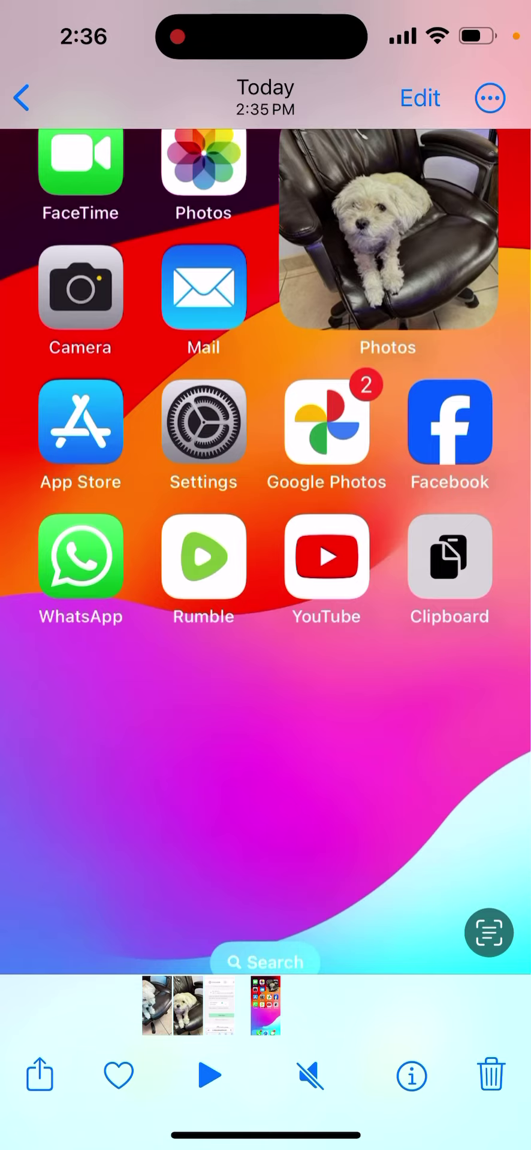
- Unmute the video's sound and raise the volume one step
{"action": "left_click", "coordinate": [266, 1005]}
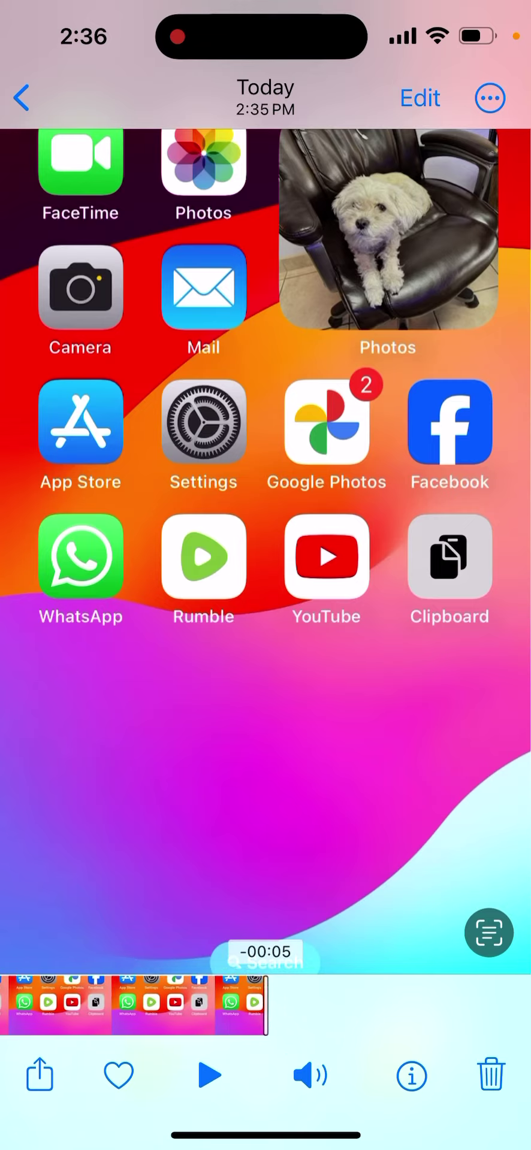
{"action": "key", "text": "XF86AudioRaiseVolume"}
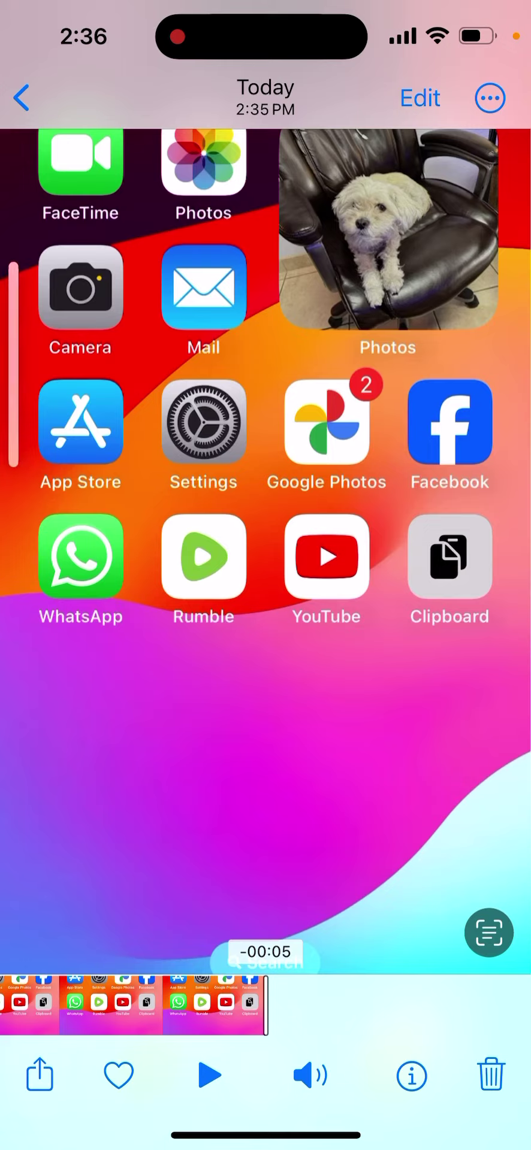